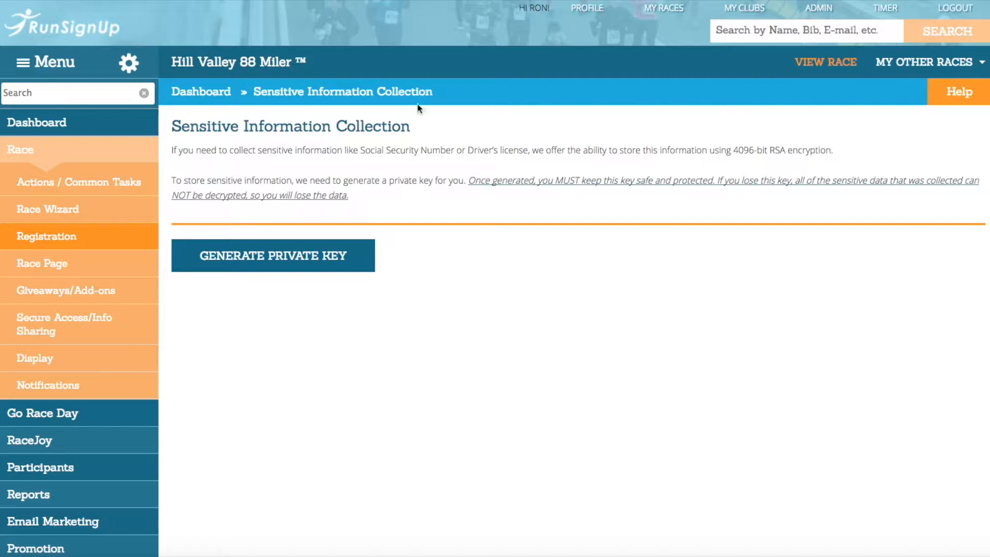
# Open the race's Sensitive Data Collection registration settings
pyautogui.click(71, 159)
pyautogui.click(71, 160)
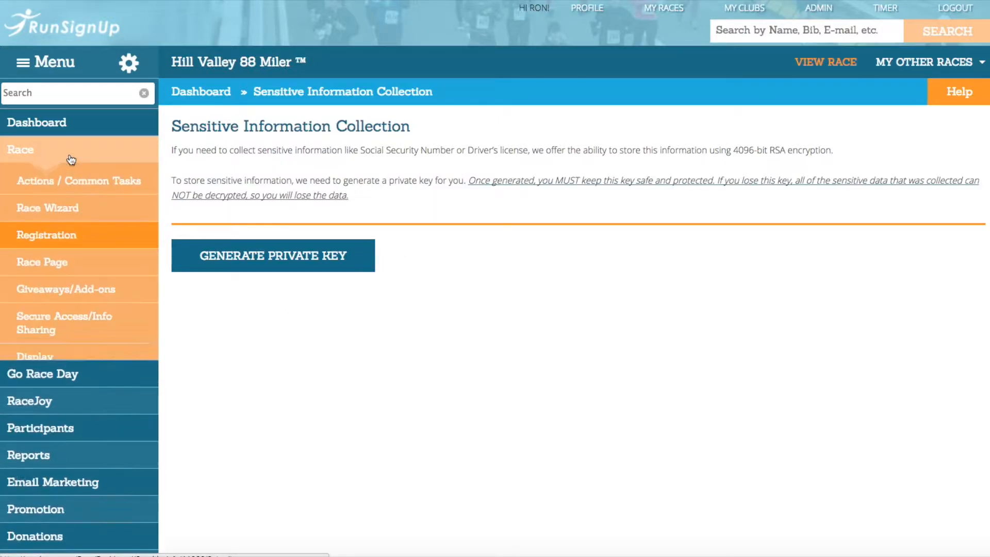
pyautogui.click(46, 243)
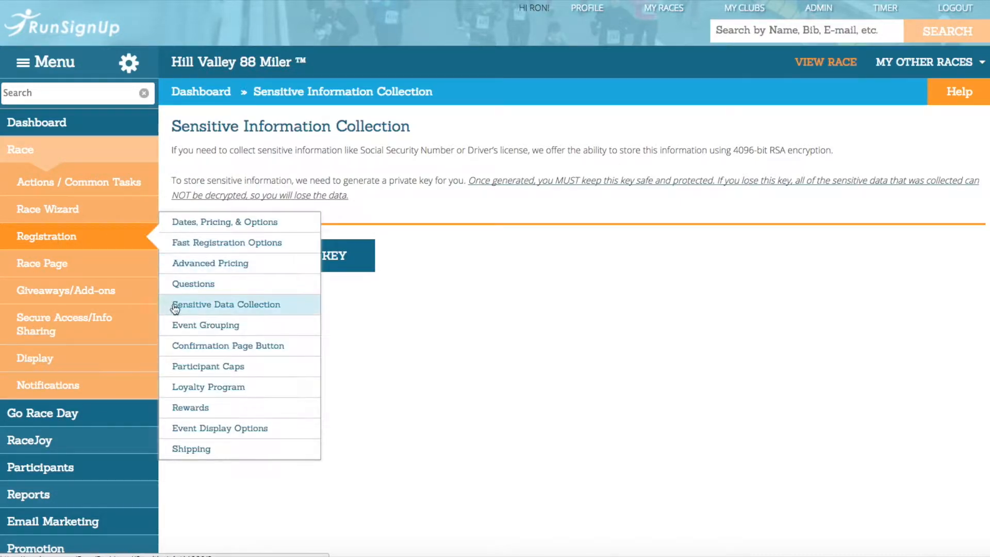
pyautogui.click(274, 304)
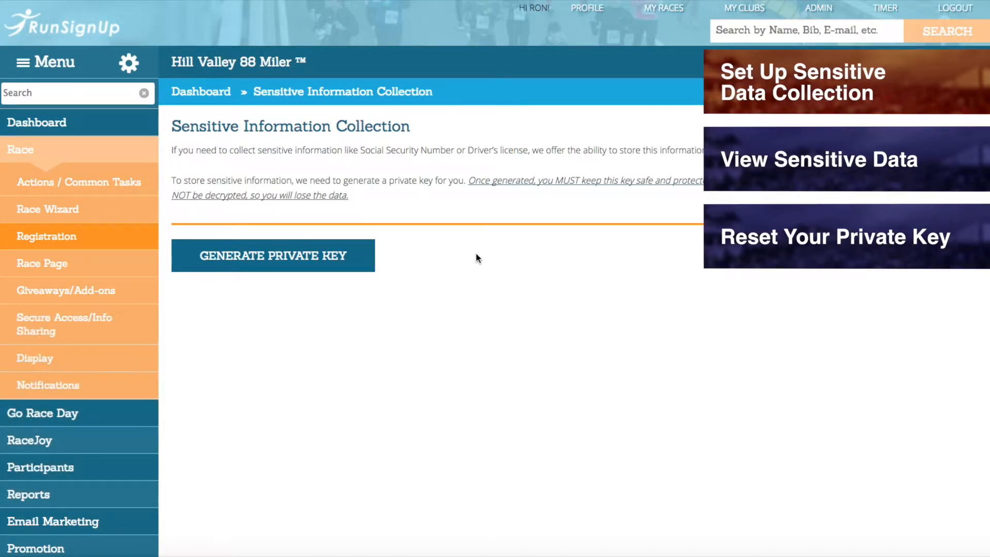
# Generate a private key for the race's sensitive data and copy its entire text
pyautogui.click(311, 273)
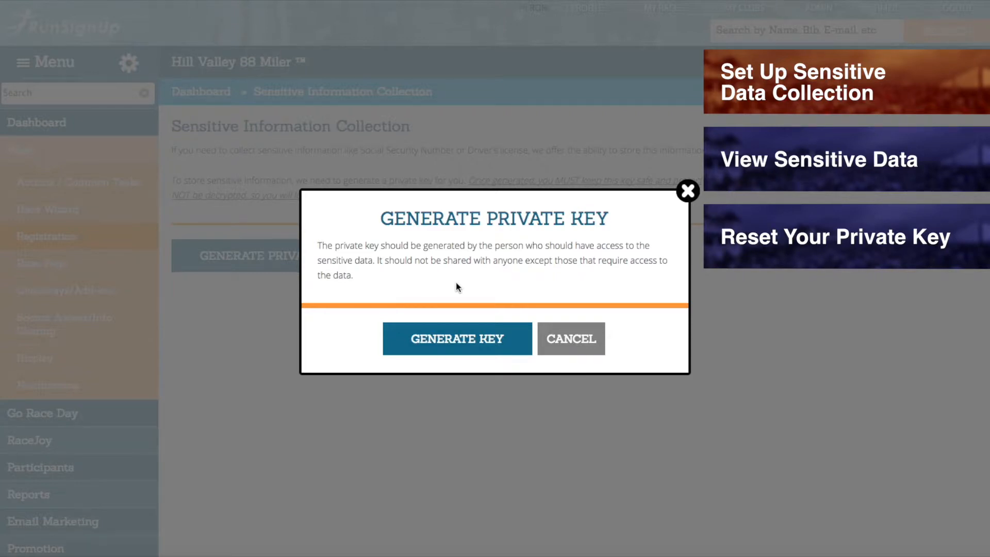
pyautogui.click(467, 343)
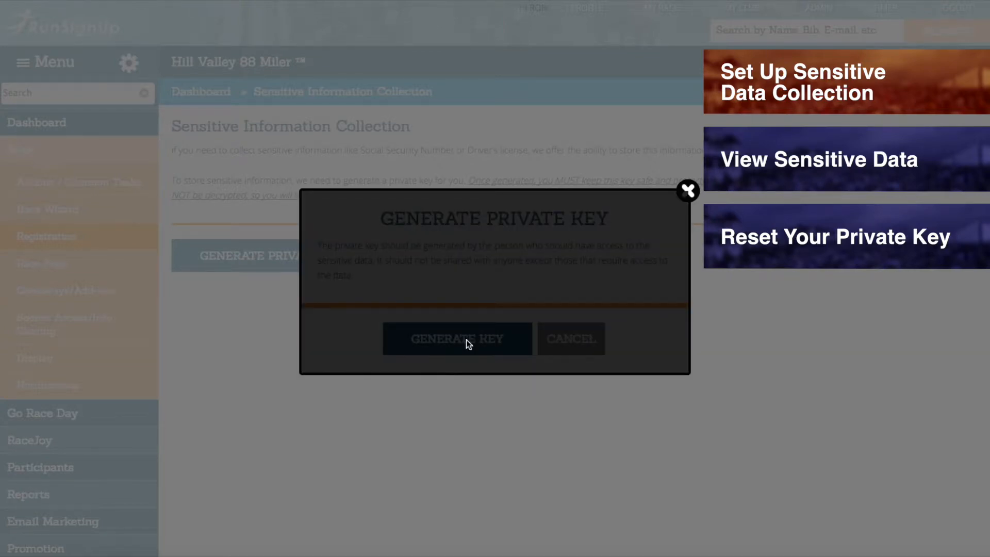
pyautogui.scroll(-4, 726, 314)
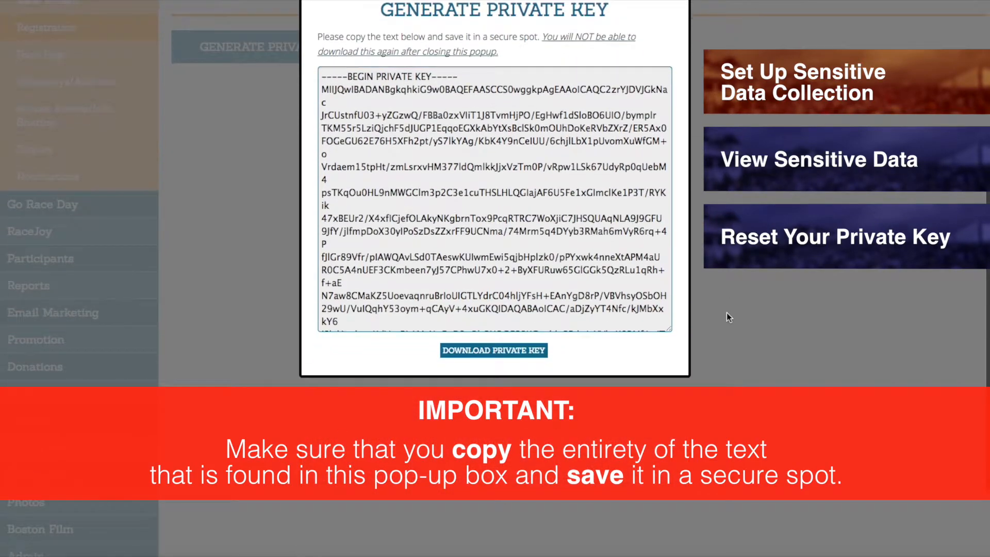
pyautogui.scroll(2, 737, 311)
pyautogui.click(363, 200)
pyautogui.hotkey('ctrl', 'a')
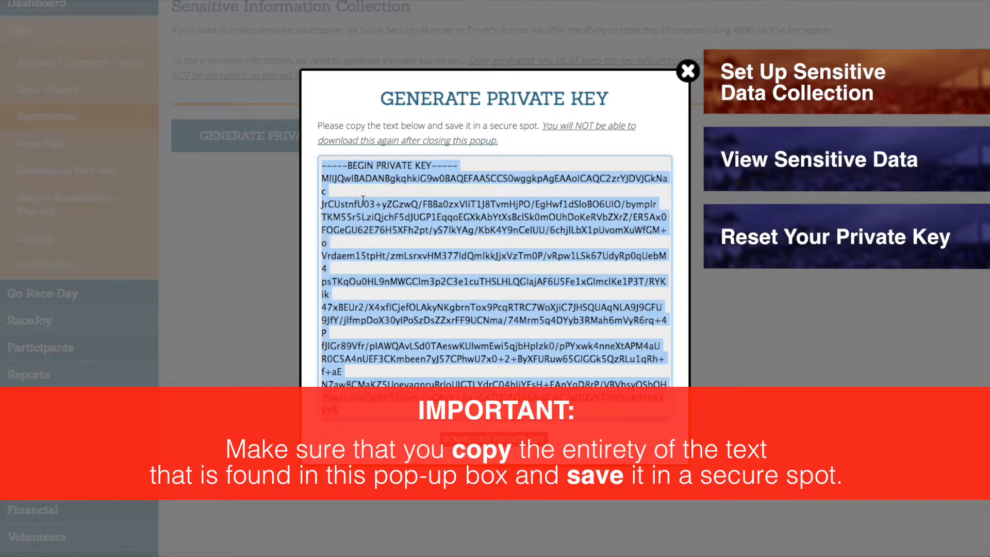
pyautogui.rightClick(363, 200)
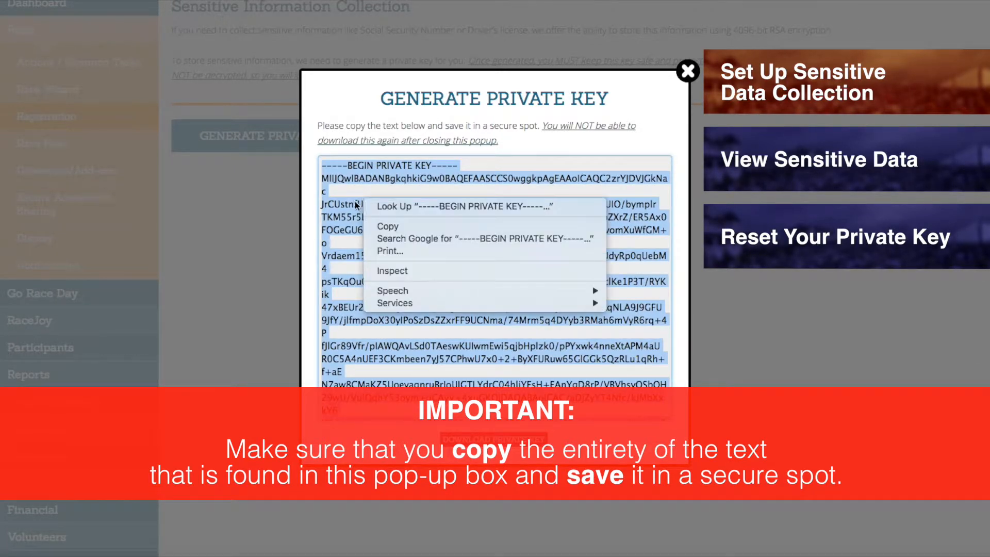
pyautogui.click(386, 227)
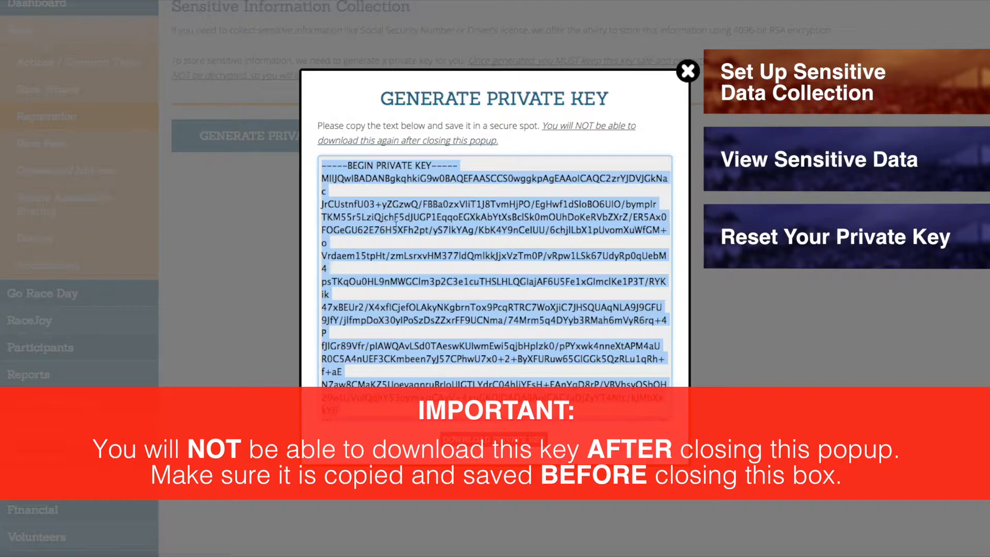
# Download the generated private key as a text file and close the key popup
pyautogui.scroll(-5, 588, 207)
pyautogui.scroll(-6, 588, 208)
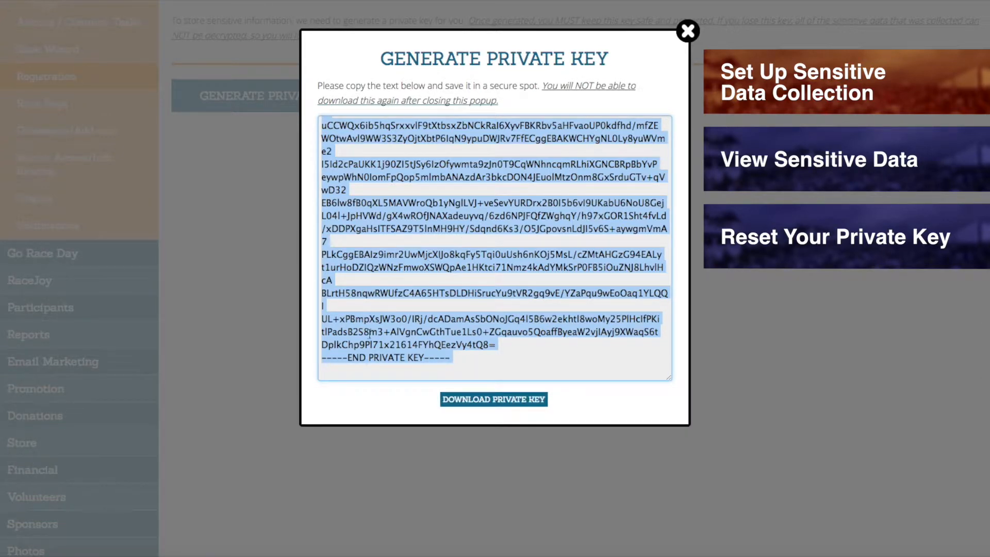
pyautogui.click(498, 402)
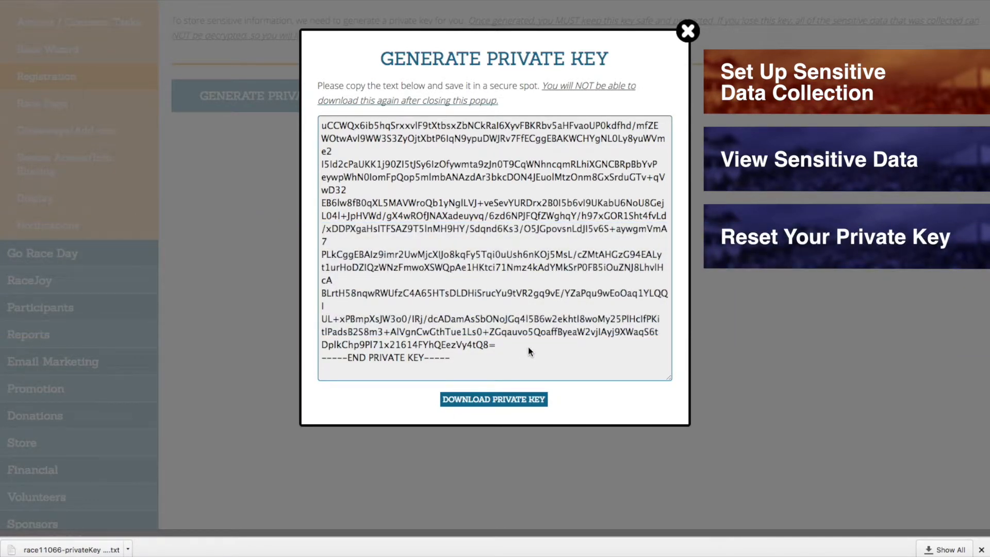
pyautogui.click(687, 32)
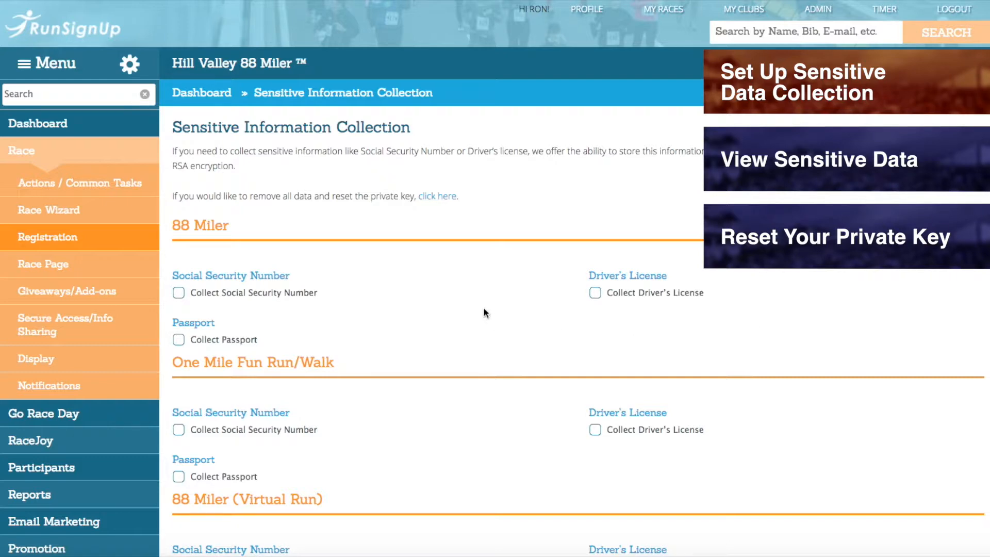
# Enable collection of Social Security Number and Driver's License for the 88 Miler event, leave Passport off, and save the settings
pyautogui.scroll(-5, 202, 235)
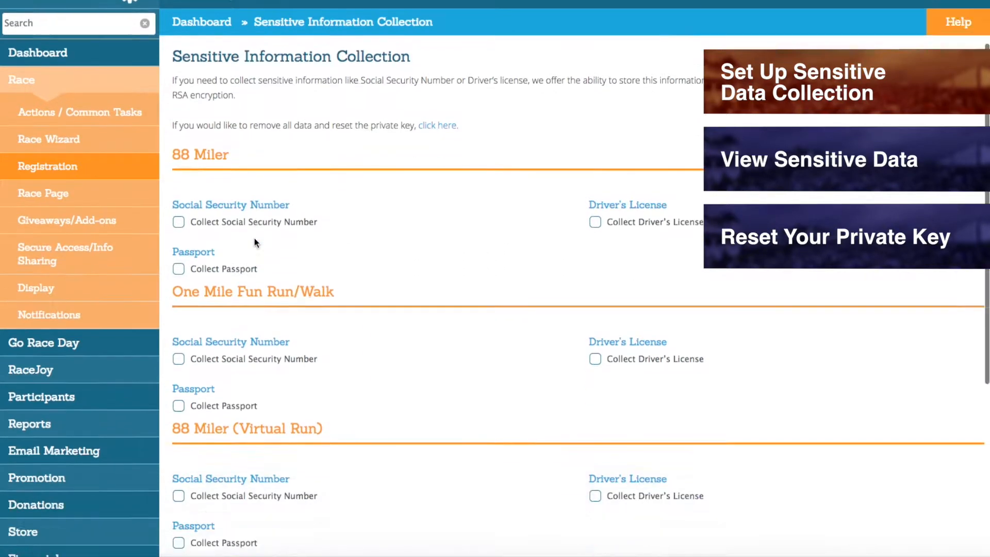
pyautogui.scroll(-3, 264, 272)
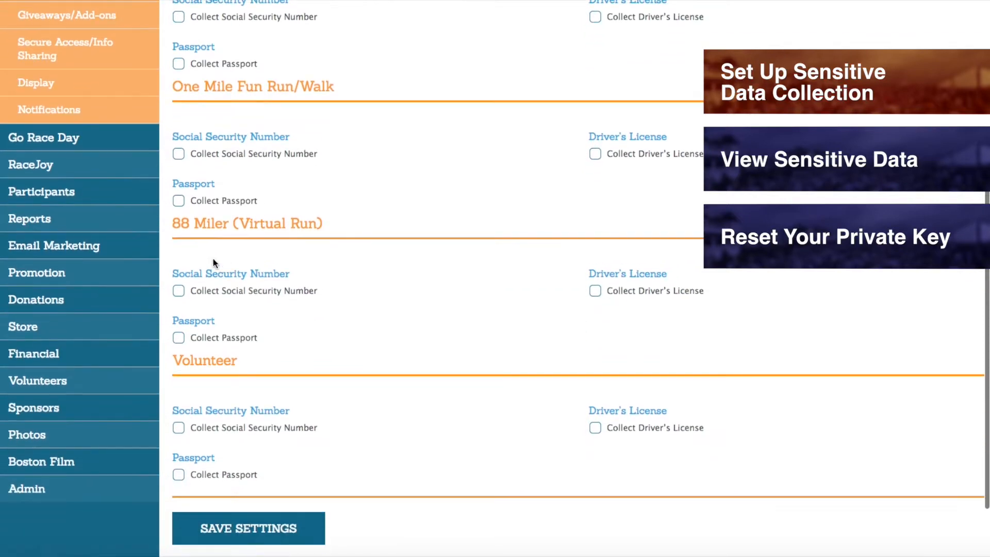
pyautogui.scroll(5, 313, 239)
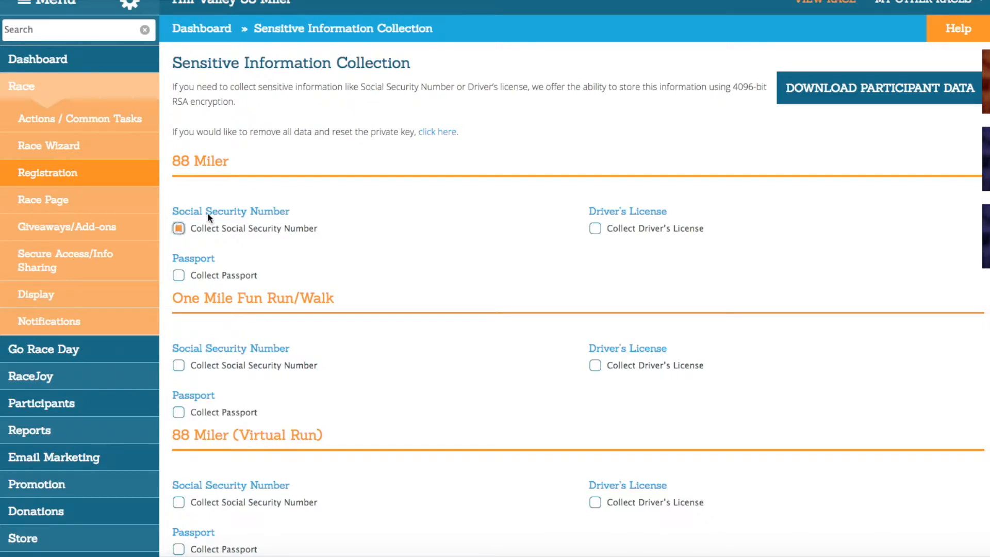
pyautogui.click(613, 232)
pyautogui.click(179, 276)
pyautogui.click(261, 228)
pyautogui.click(596, 228)
pyautogui.click(318, 228)
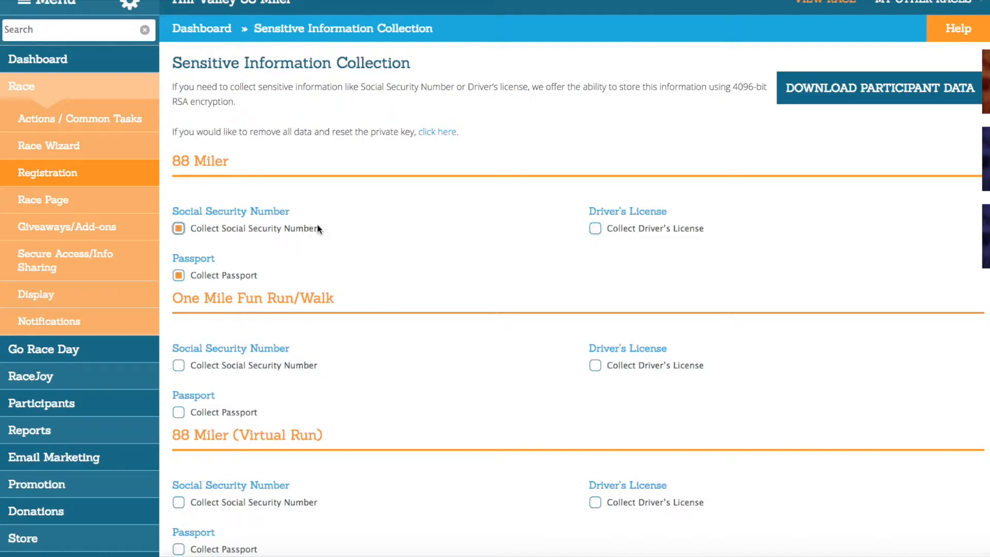
pyautogui.click(232, 275)
pyautogui.click(612, 229)
pyautogui.scroll(-6, 419, 246)
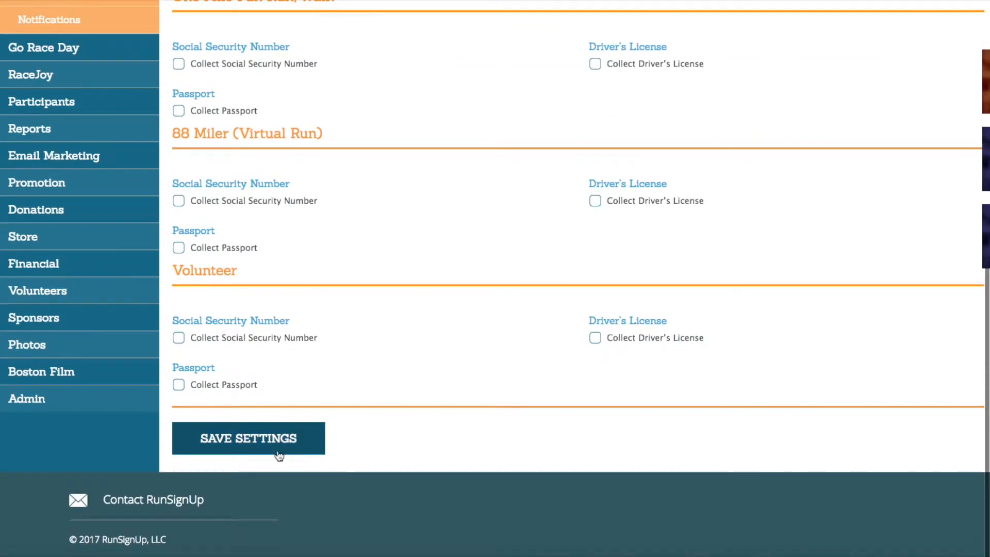
pyautogui.click(266, 448)
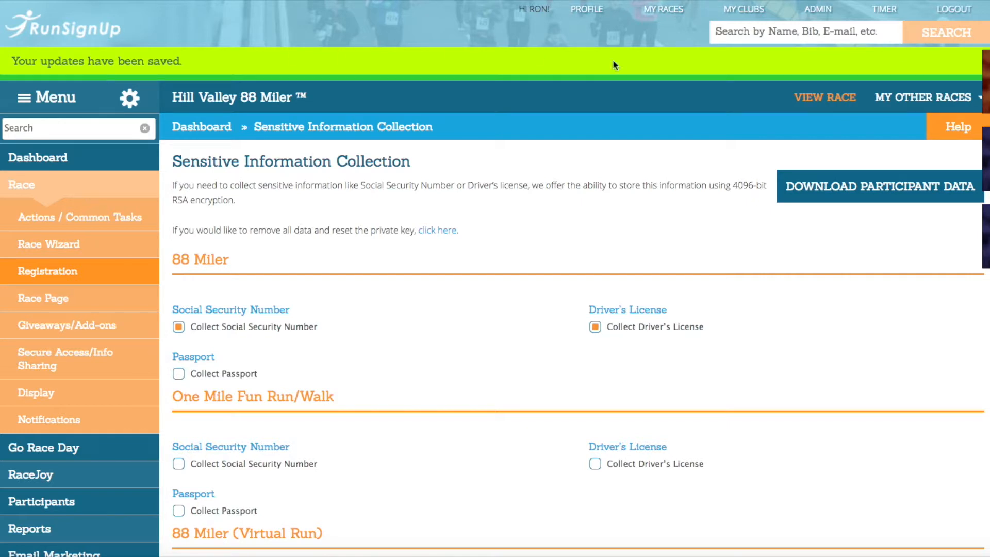
# Open the public race page and start a sign-up for the first listed registrant, continuing to the waiver
pyautogui.click(826, 100)
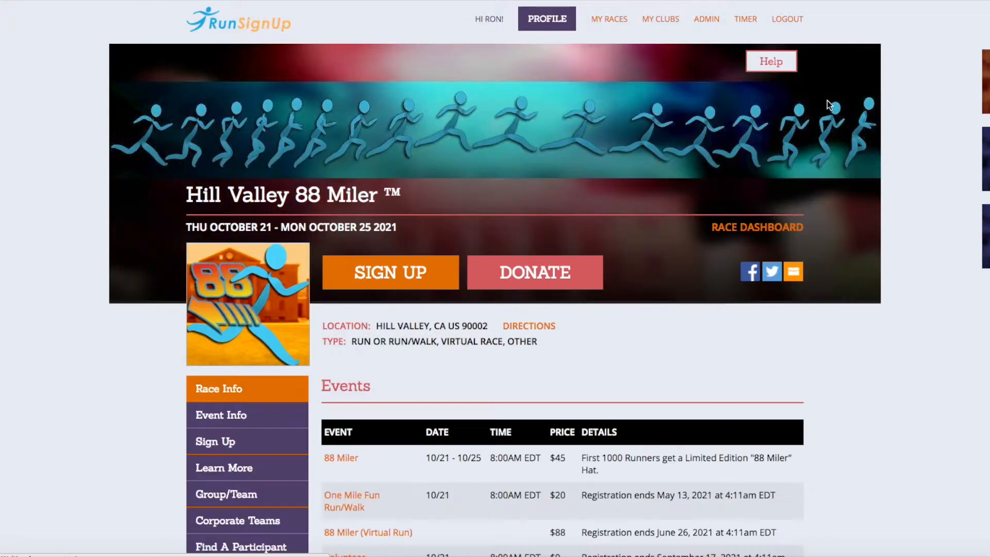
pyautogui.click(433, 264)
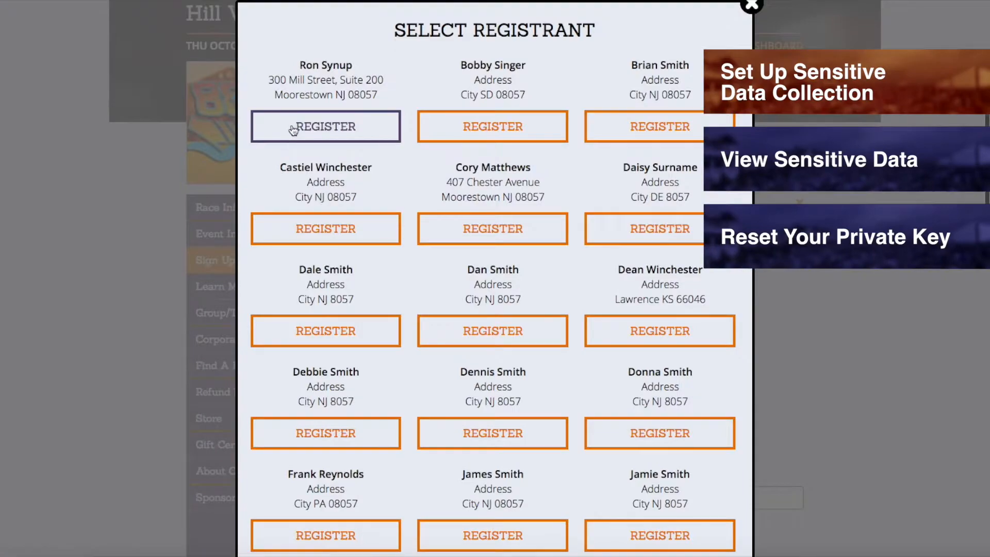
pyautogui.click(294, 129)
pyautogui.scroll(-10, 406, 464)
pyautogui.click(407, 490)
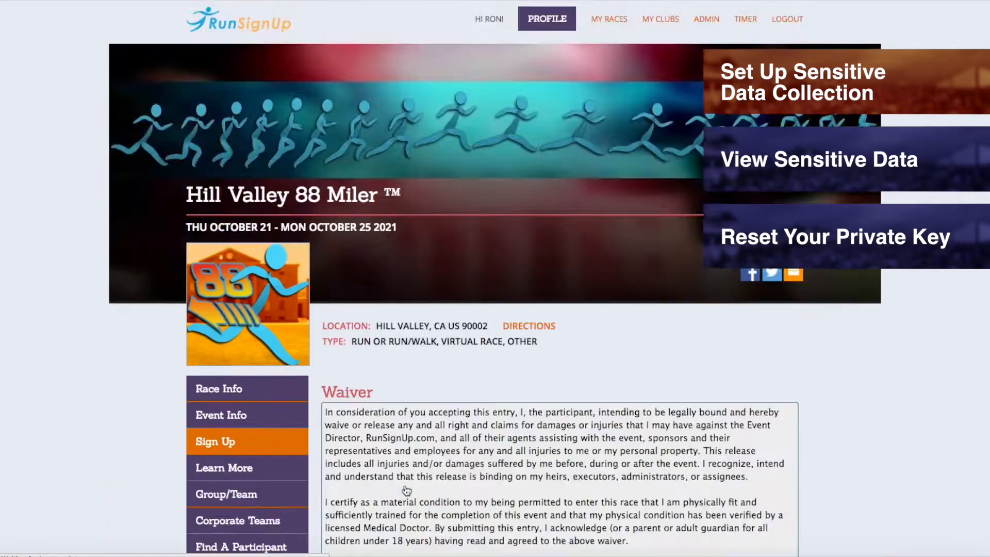
# Accept the waiver and examine the Social Security Number and Driver's License questions at the end of the registration questions
pyautogui.scroll(-4, 404, 444)
pyautogui.click(400, 393)
pyautogui.click(407, 442)
pyautogui.scroll(-10, 388, 255)
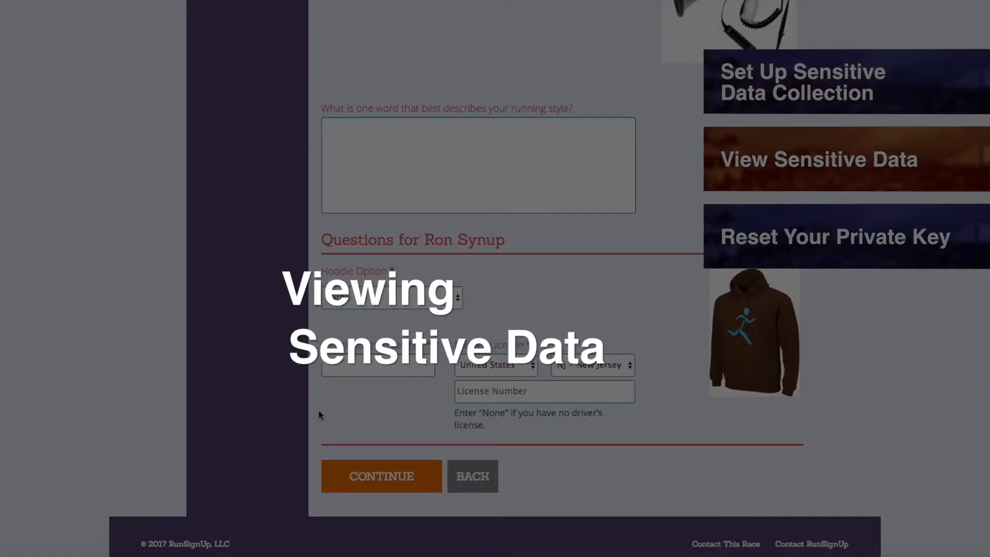
# Return to the race dashboard and reopen the Sensitive Data Collection settings
pyautogui.scroll(15, 319, 407)
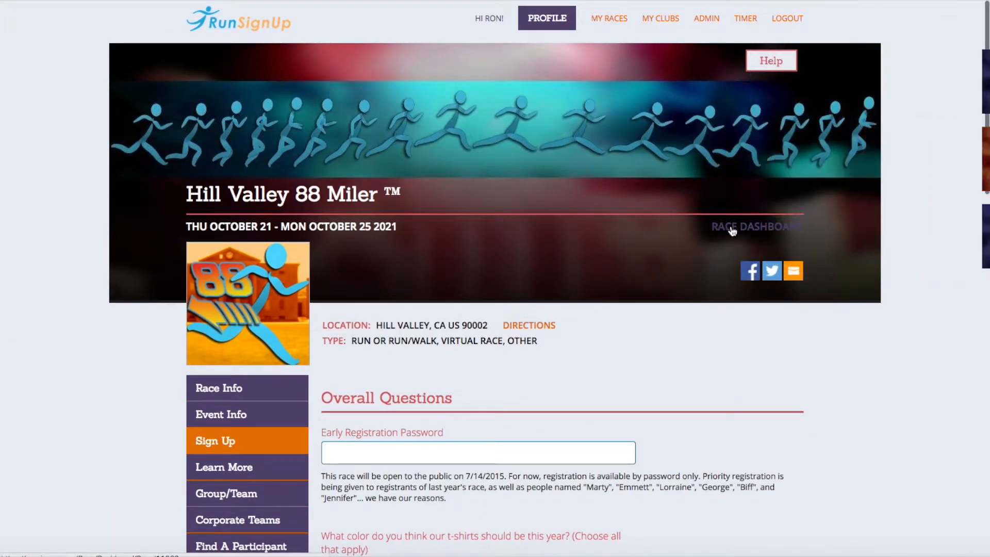
pyautogui.click(730, 225)
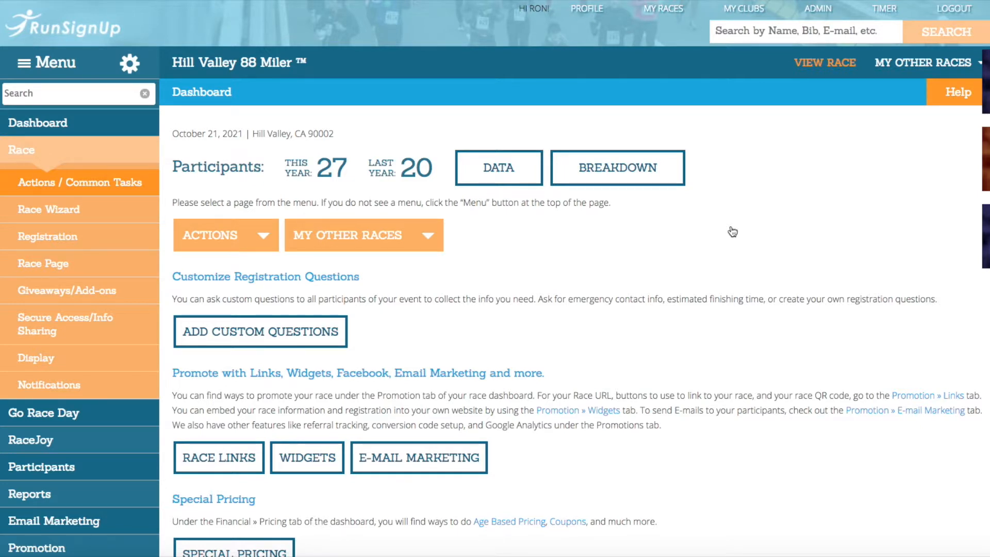
pyautogui.click(71, 153)
pyautogui.click(71, 152)
pyautogui.moveTo(54, 242)
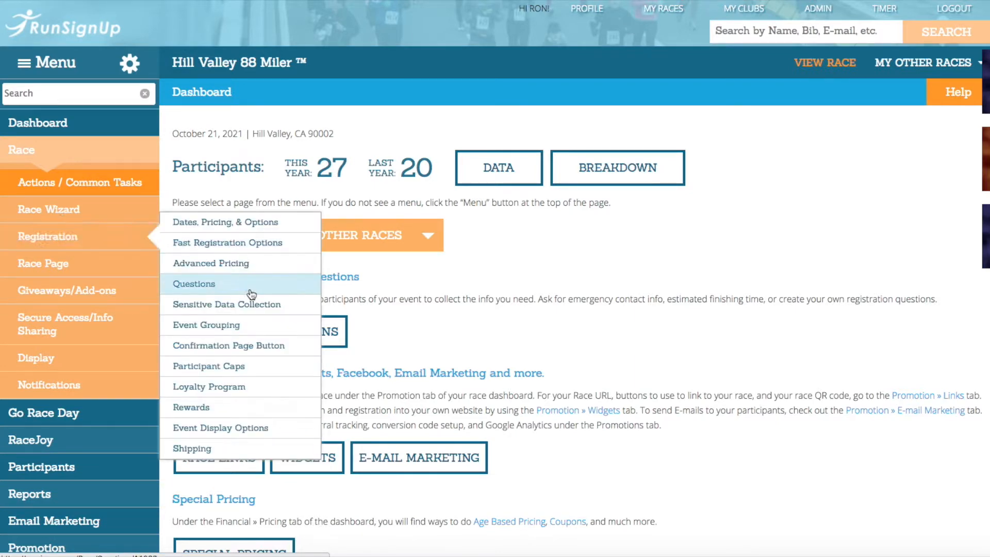
pyautogui.click(243, 312)
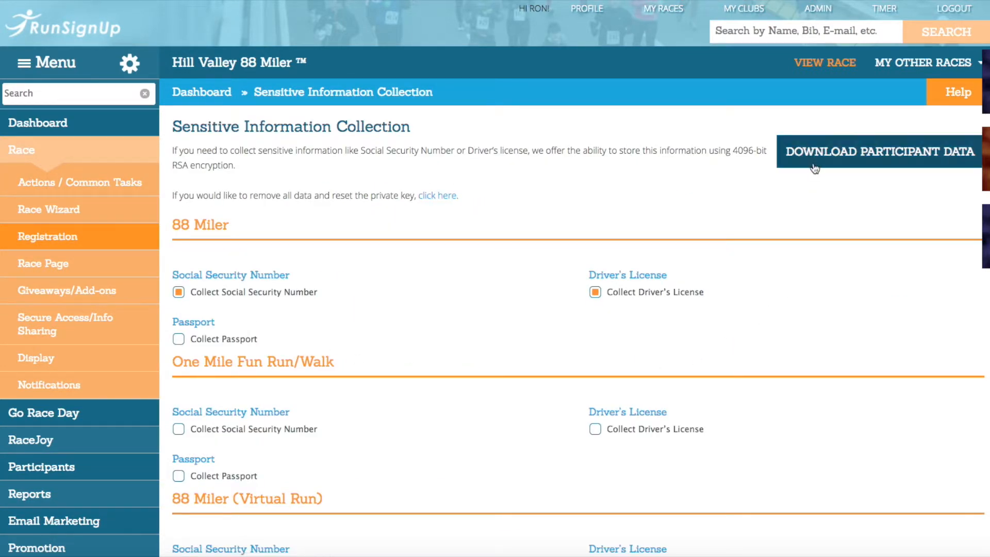
# Start the participant data download and copy the entire private key from the saved key text file
pyautogui.click(898, 162)
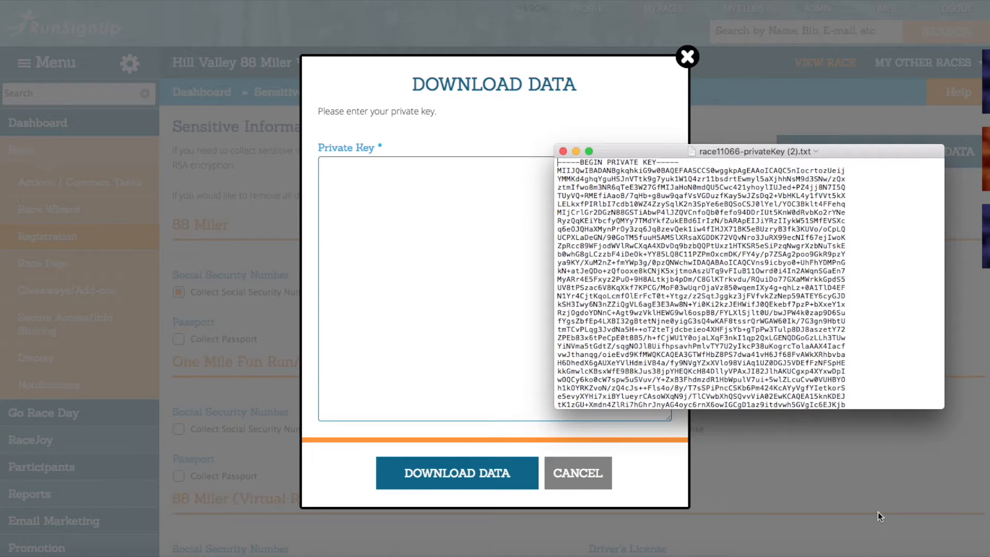
pyautogui.press('super+a')
pyautogui.rightClick(744, 199)
pyautogui.click(764, 251)
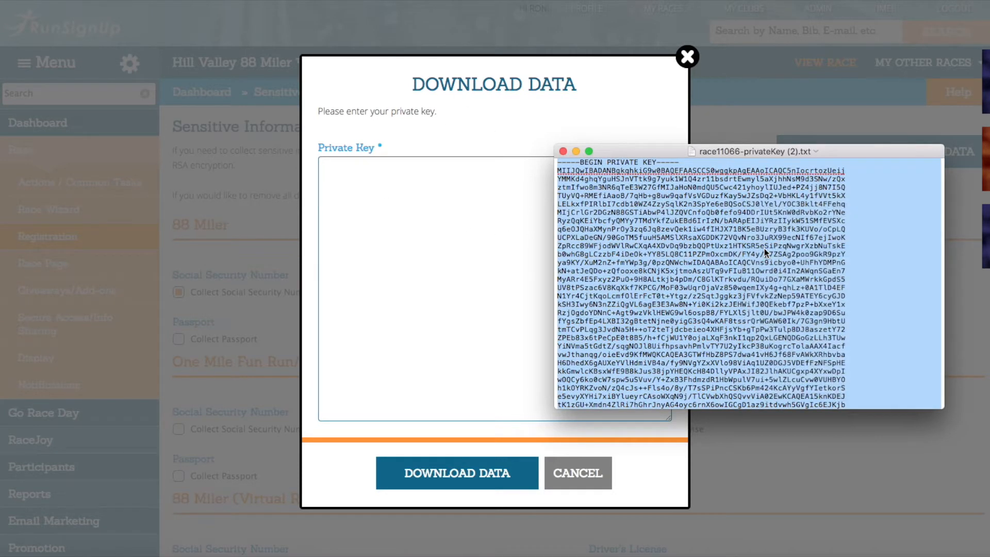
# Paste the copied key into the Private Key field and download the participants' sensitive data
pyautogui.click(397, 174)
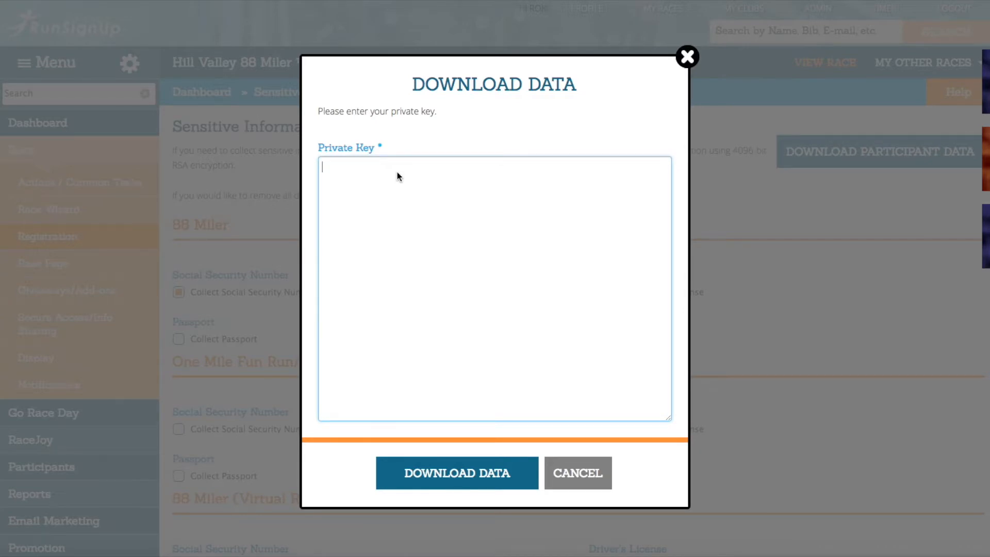
pyautogui.rightClick(397, 176)
pyautogui.click(418, 234)
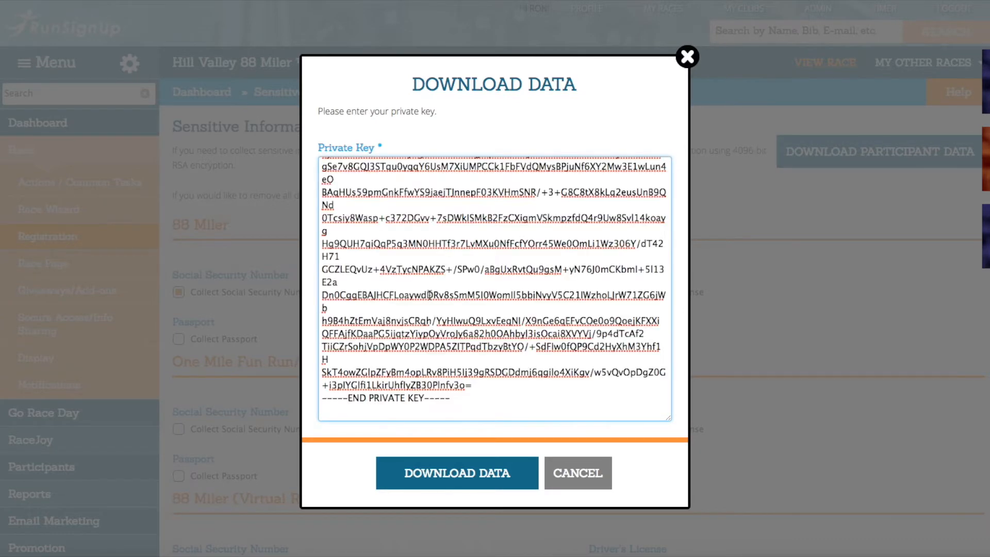
pyautogui.click(460, 482)
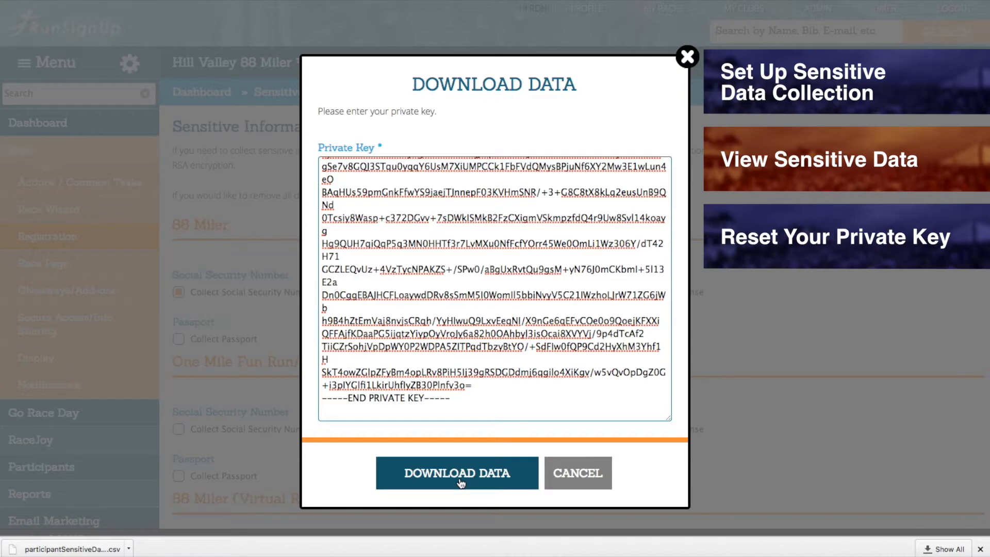
# Try to download the participant data with an incorrect key by adding extra text in the Private Key field
pyautogui.click(487, 385)
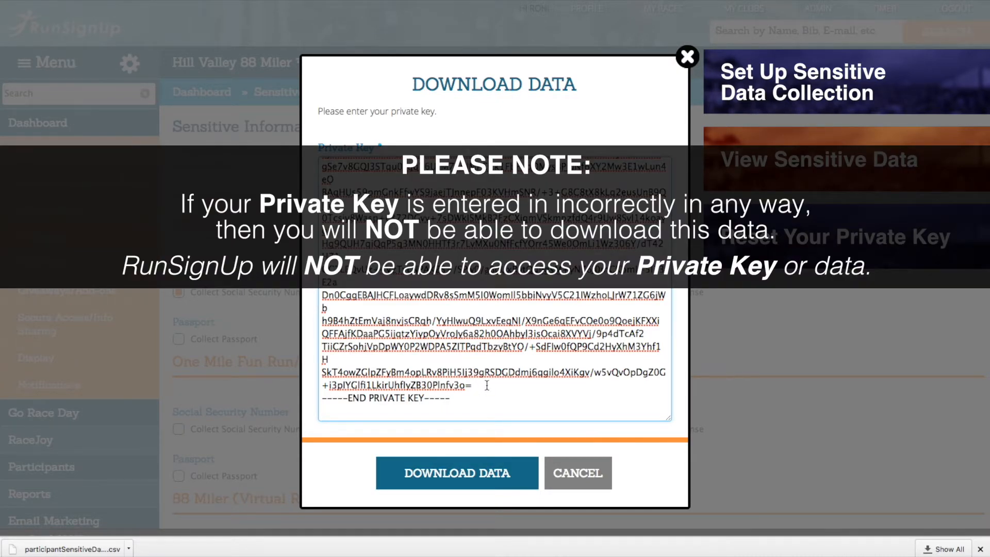
pyautogui.write('WRONG')
pyautogui.click(499, 478)
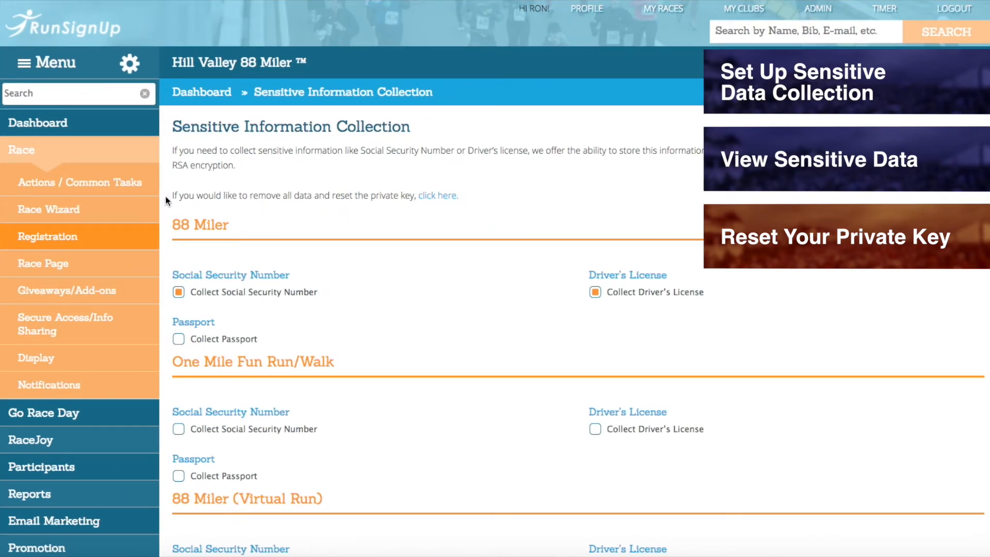
# Reset the race's private key, confirming the deletion of ALL sensitive participant data
pyautogui.click(433, 201)
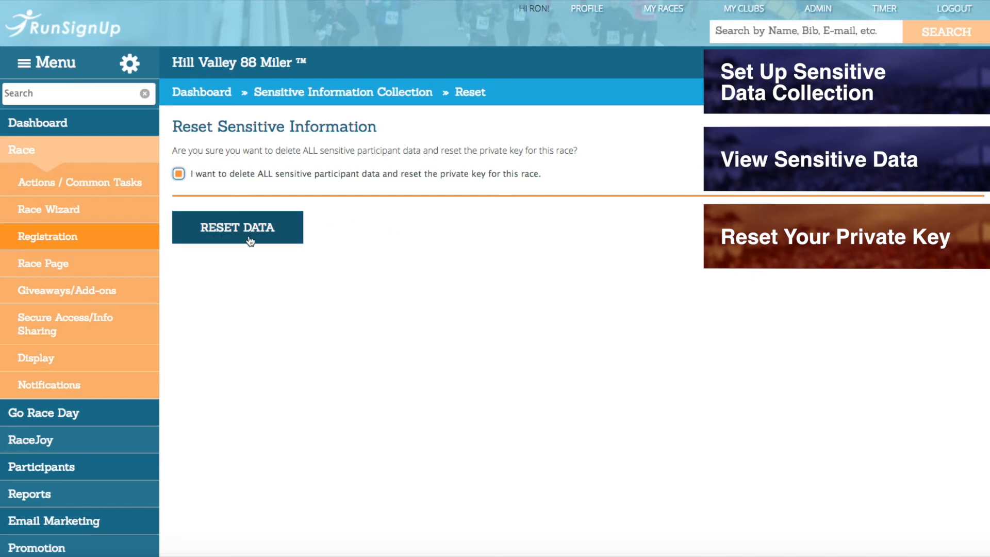
pyautogui.click(227, 237)
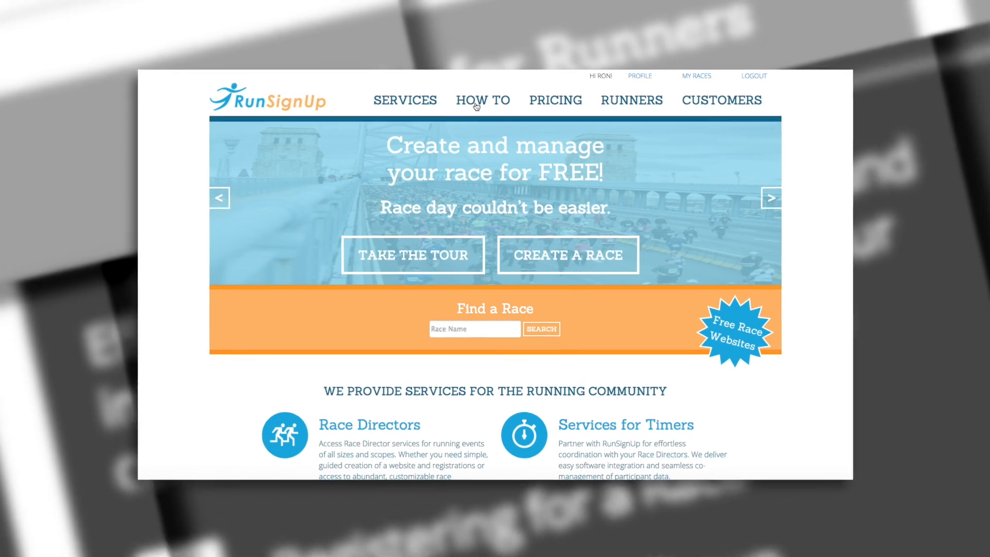
# Open the How To tutorials page of the RunSignUp website
pyautogui.click(477, 104)
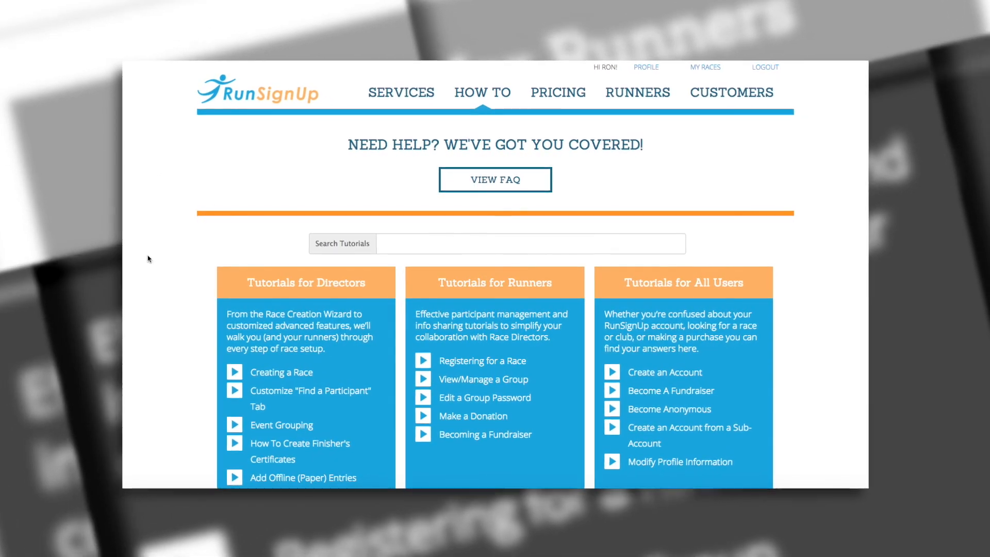